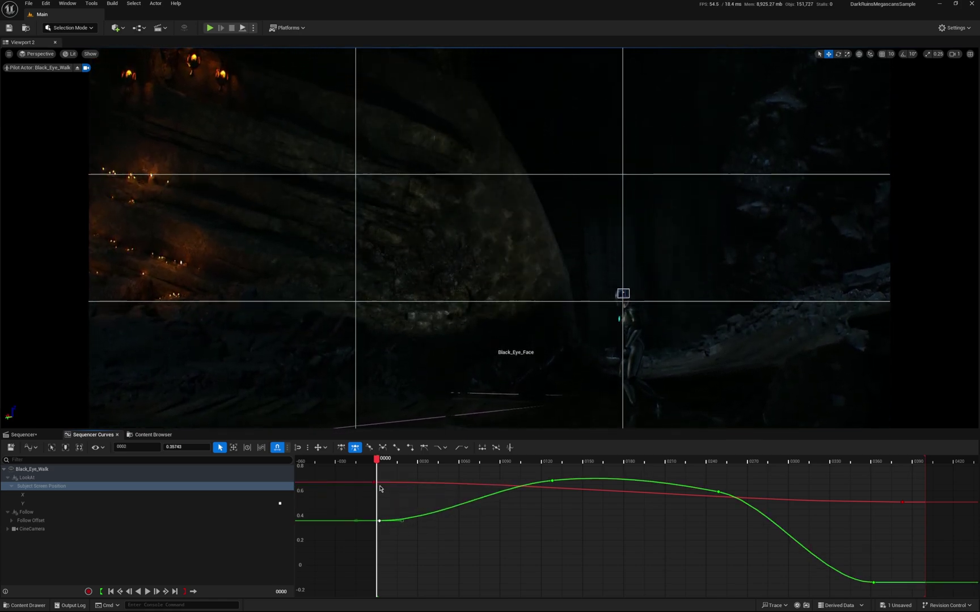
# Move the frame-0 screen-position keys to about 0.57 for X and 0.43 for Y, previewing the framing.
pyautogui.moveTo(377, 493); pyautogui.dragTo(382, 524)
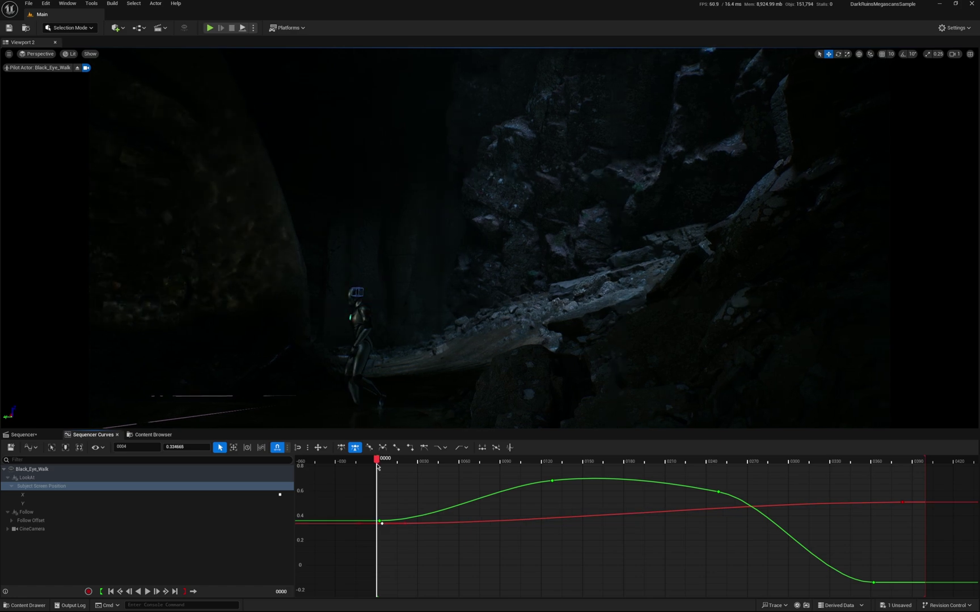
pyautogui.press('space')
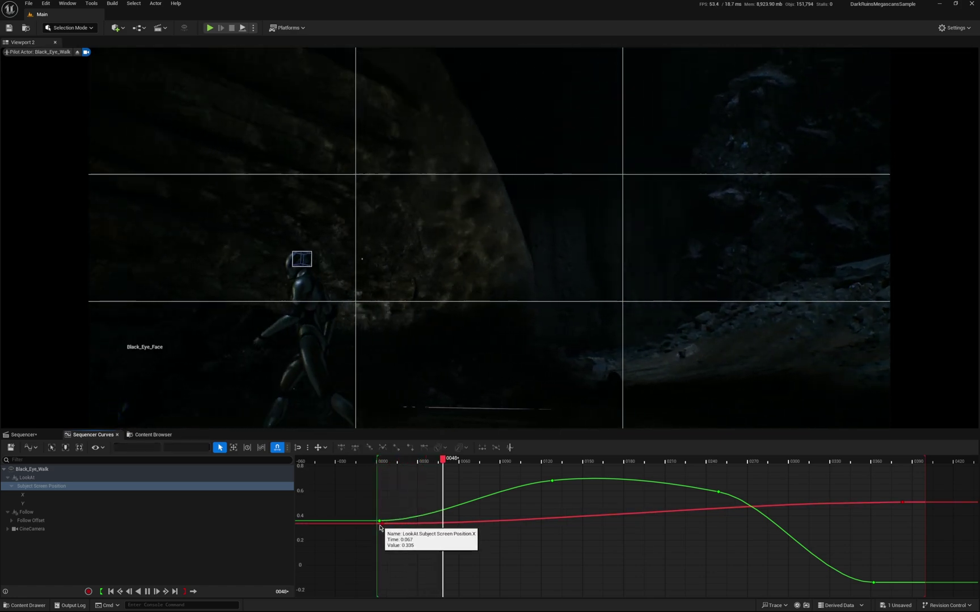
pyautogui.click(382, 521)
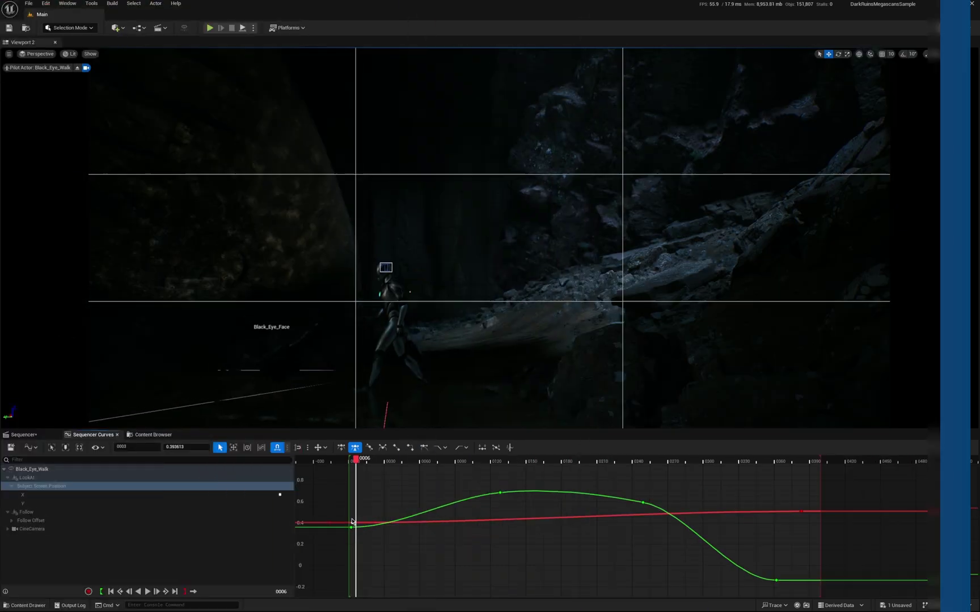
pyautogui.moveTo(351, 522); pyautogui.dragTo(348, 496)
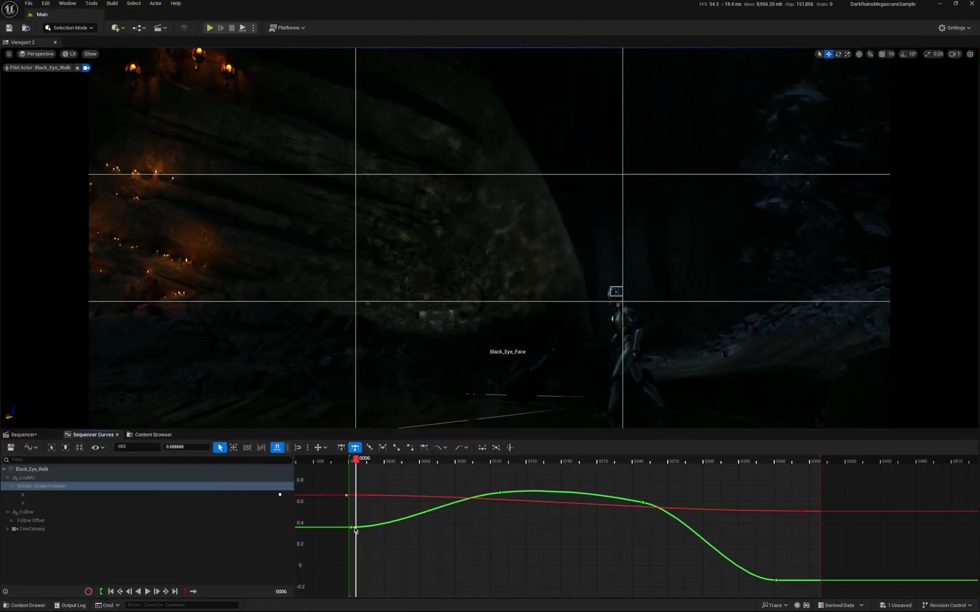
pyautogui.moveTo(351, 540); pyautogui.dragTo(349, 525)
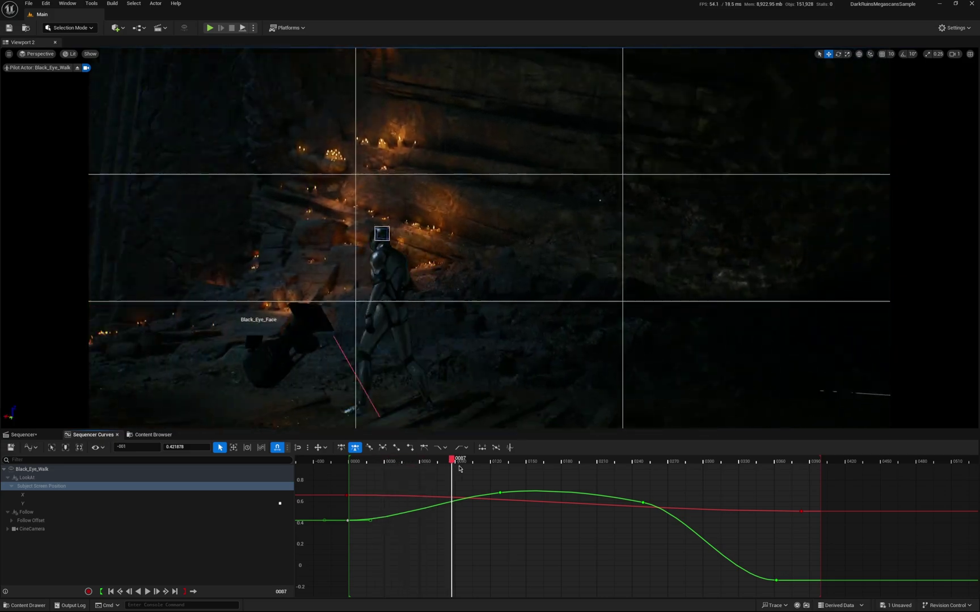
# Nudge the green Y key near frame 247 up to about 0.688, scrubbing the shot to check.
pyautogui.moveTo(459, 469); pyautogui.dragTo(562, 475)
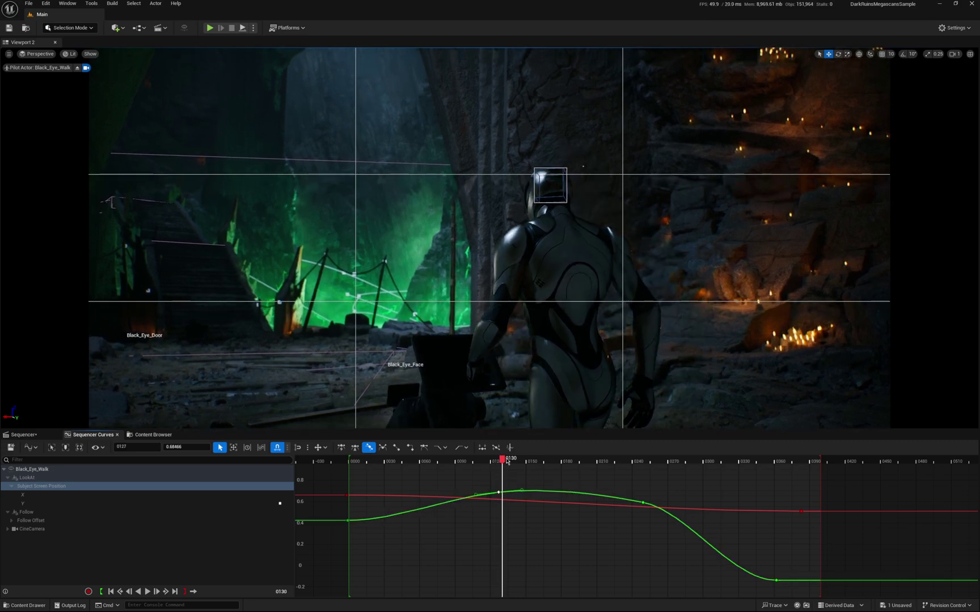
pyautogui.moveTo(508, 462); pyautogui.dragTo(539, 465)
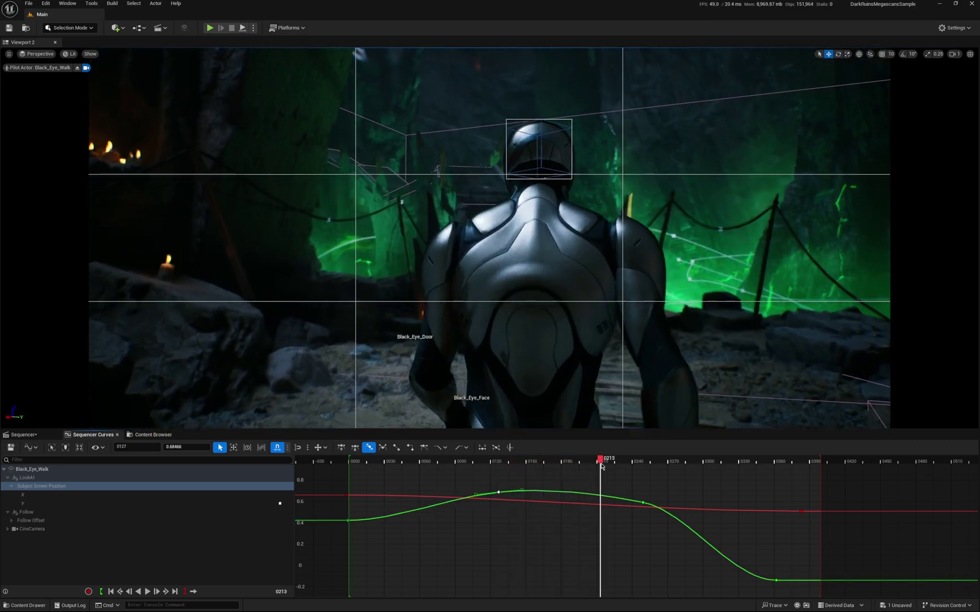
pyautogui.moveTo(640, 506); pyautogui.dragTo(642, 502)
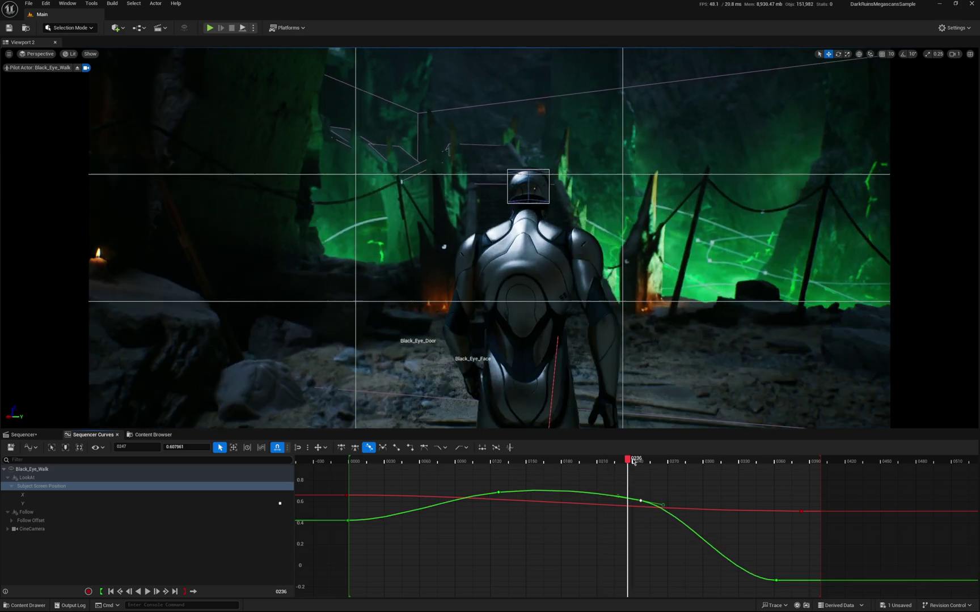
pyautogui.moveTo(634, 462); pyautogui.dragTo(689, 463)
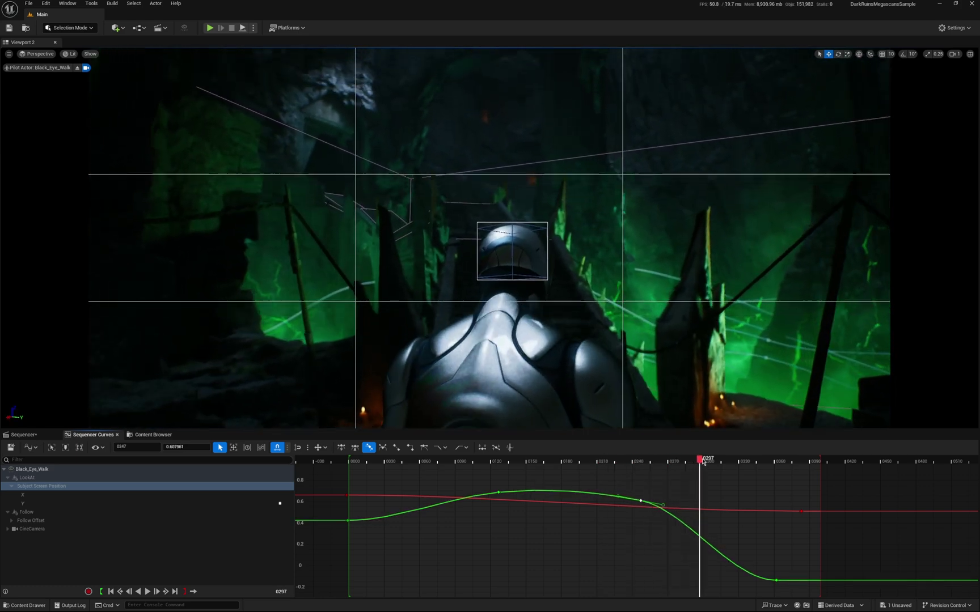
# Lower the frame-364 Y screen-position key to about 0.03 so the shot tilts to the ceiling.
pyautogui.press('space')
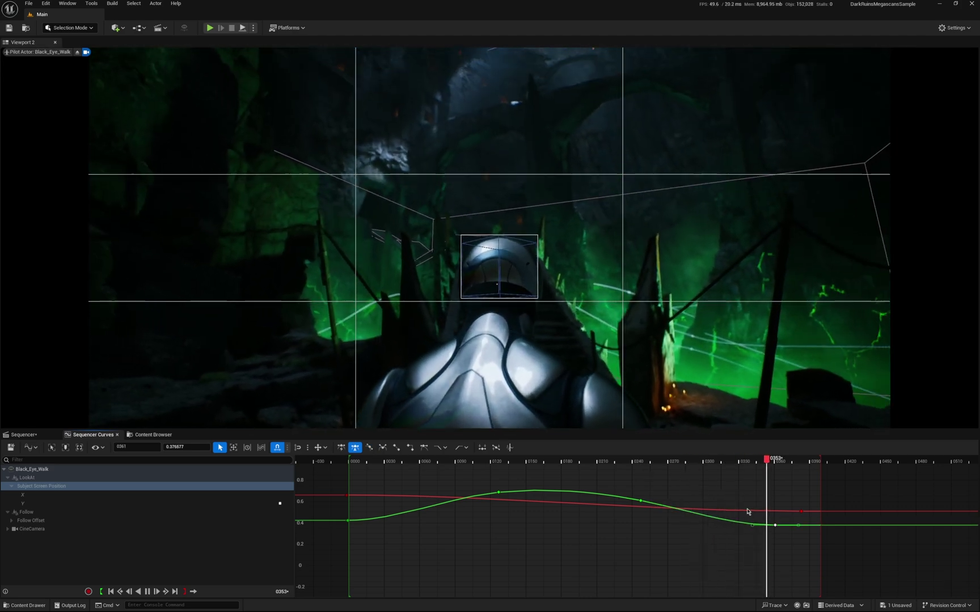
pyautogui.press('space')
pyautogui.moveTo(775, 529); pyautogui.dragTo(777, 562)
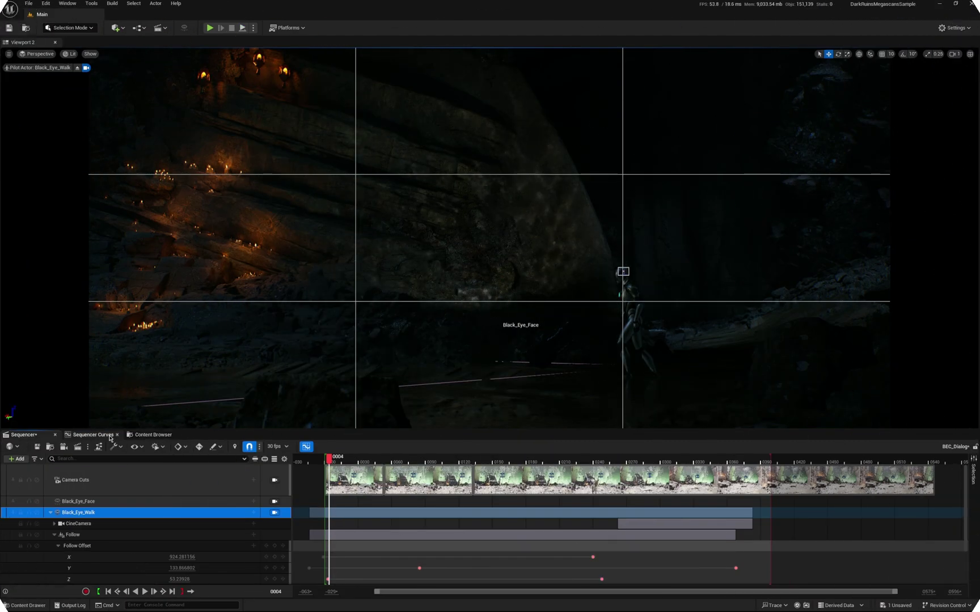
# Set the frame-0 Follow Offset keys to roughly 850 for X and 227 for Y, then review the move.
pyautogui.click(104, 438)
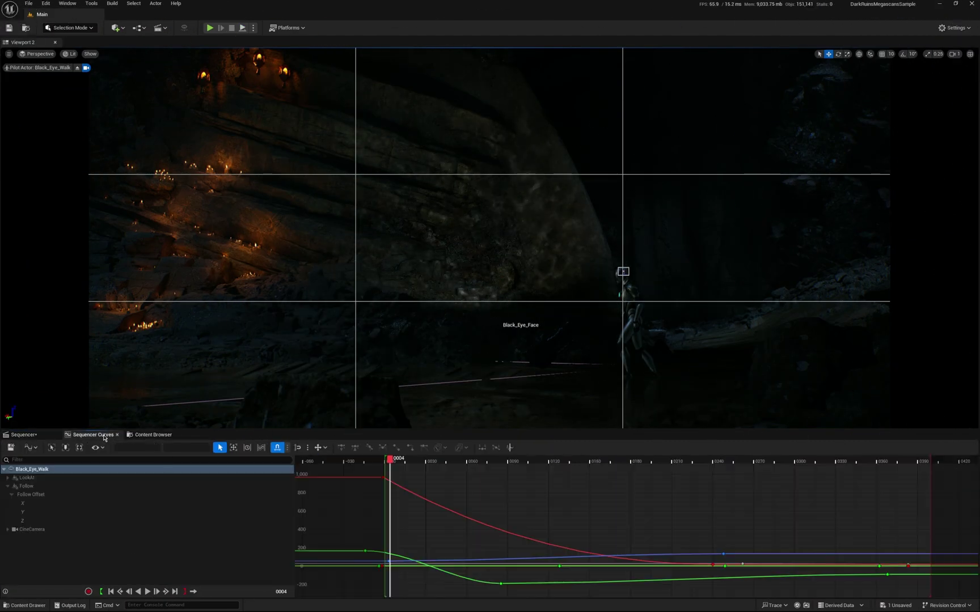
pyautogui.moveTo(385, 491)
pyautogui.mouseDown()
pyautogui.moveTo(384, 542)
pyautogui.moveTo(385, 490)
pyautogui.mouseUp()
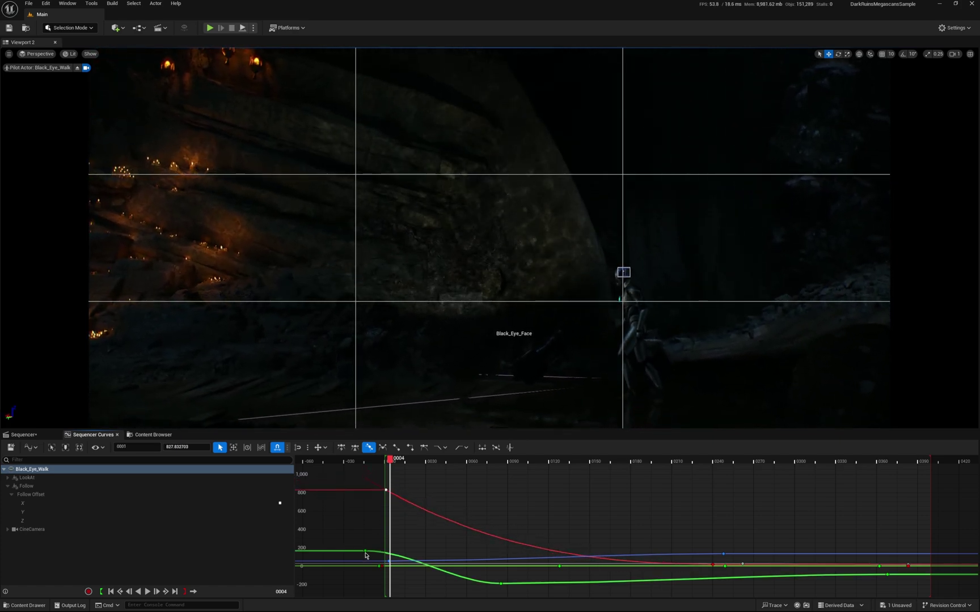
pyautogui.moveTo(366, 539)
pyautogui.mouseDown()
pyautogui.moveTo(365, 557)
pyautogui.moveTo(366, 545)
pyautogui.mouseUp()
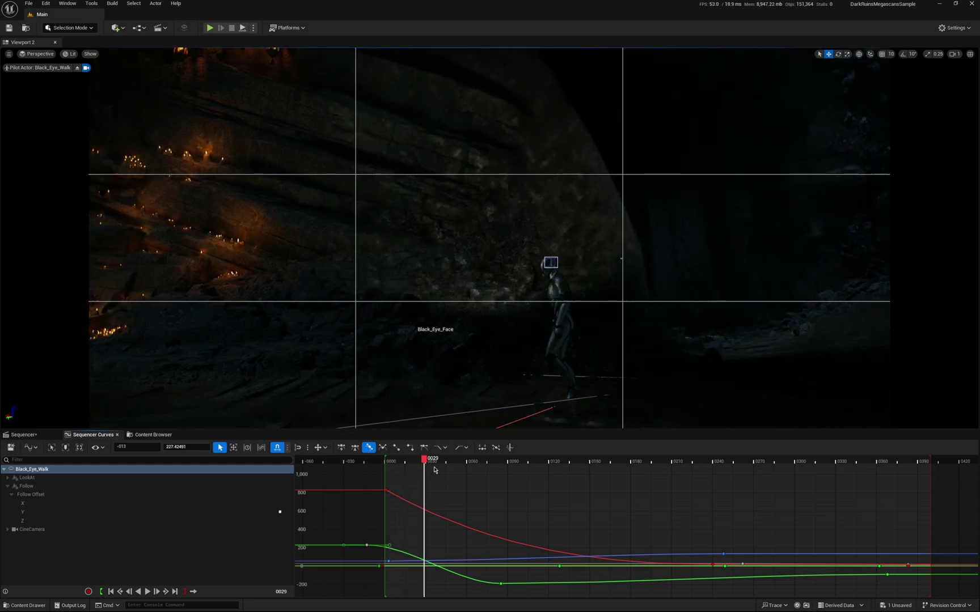
pyautogui.moveTo(434, 470); pyautogui.dragTo(727, 470)
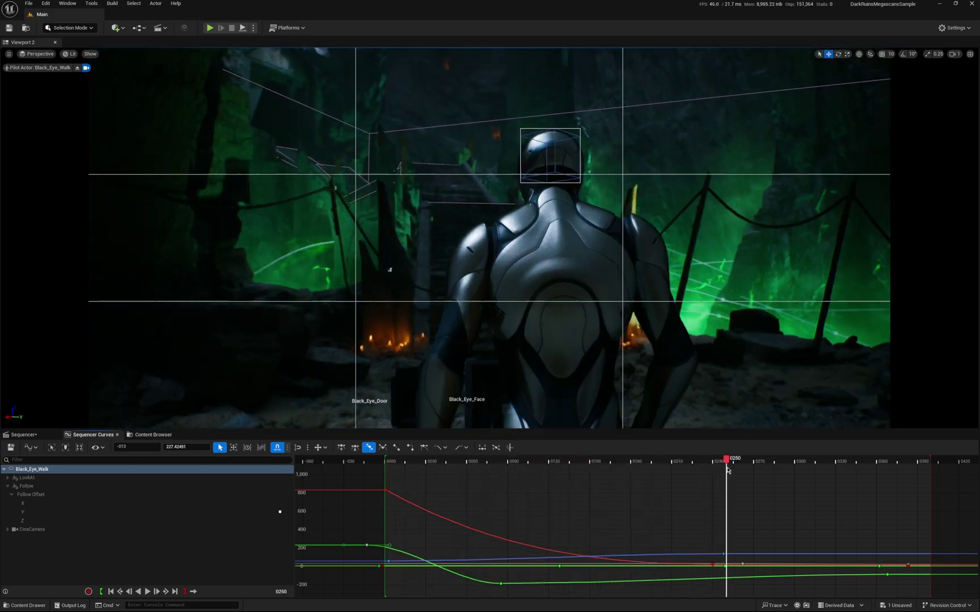
# Nudge the Follow Offset X end key down and raise the Y key near frame 84 to about -182, then preview.
pyautogui.click(42, 504)
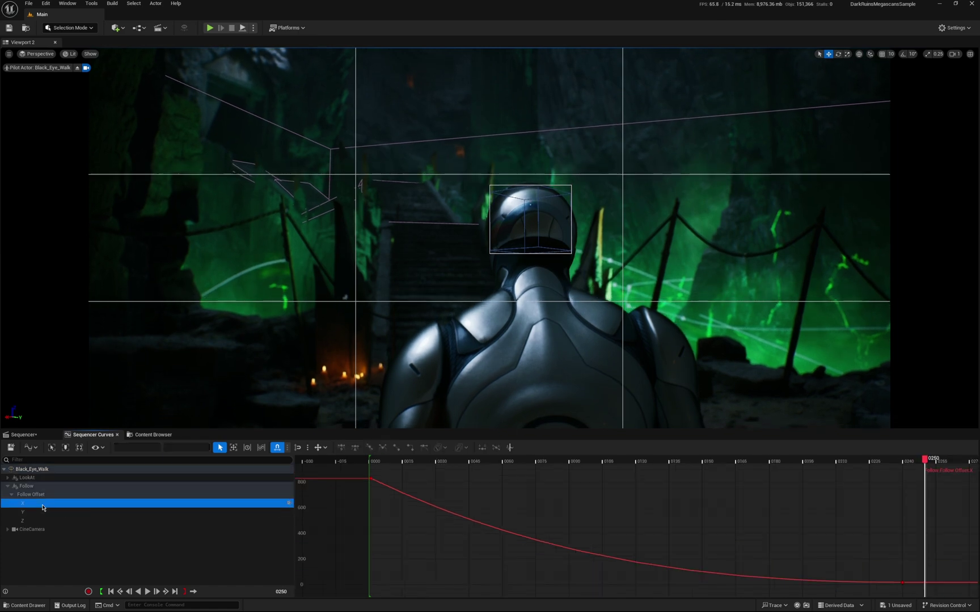
pyautogui.moveTo(904, 584); pyautogui.dragTo(905, 589)
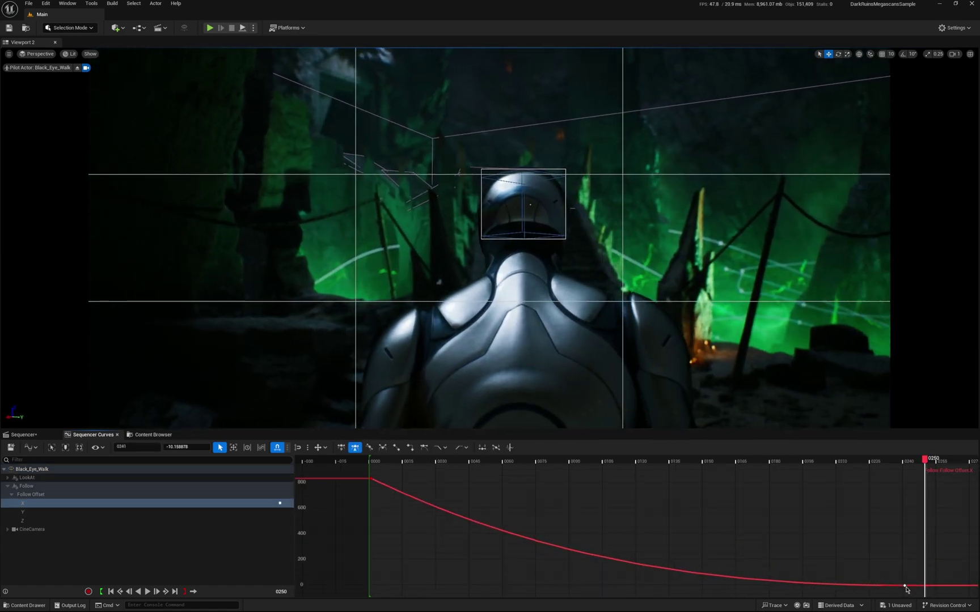
pyautogui.click(29, 512)
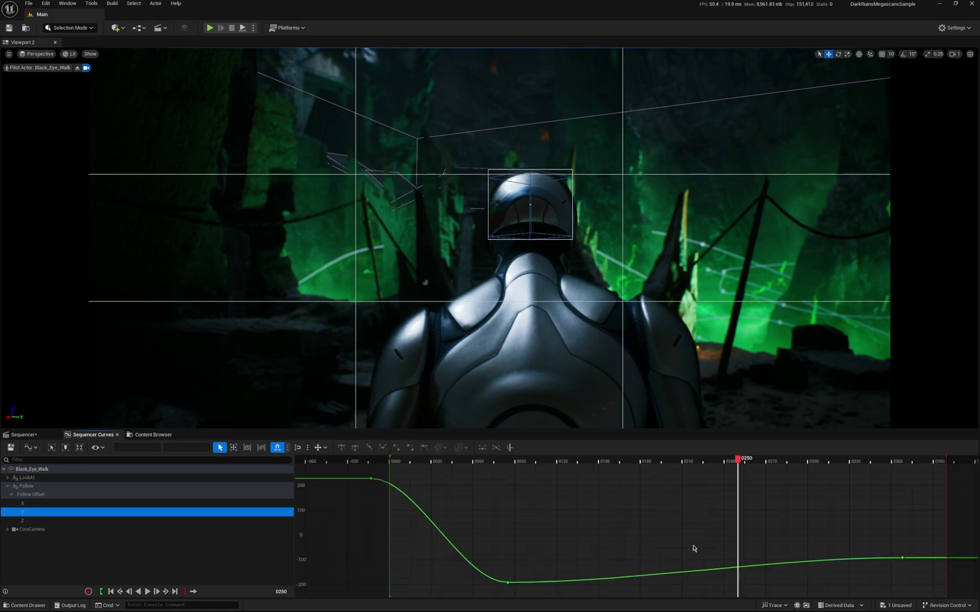
pyautogui.moveTo(739, 465); pyautogui.dragTo(528, 499)
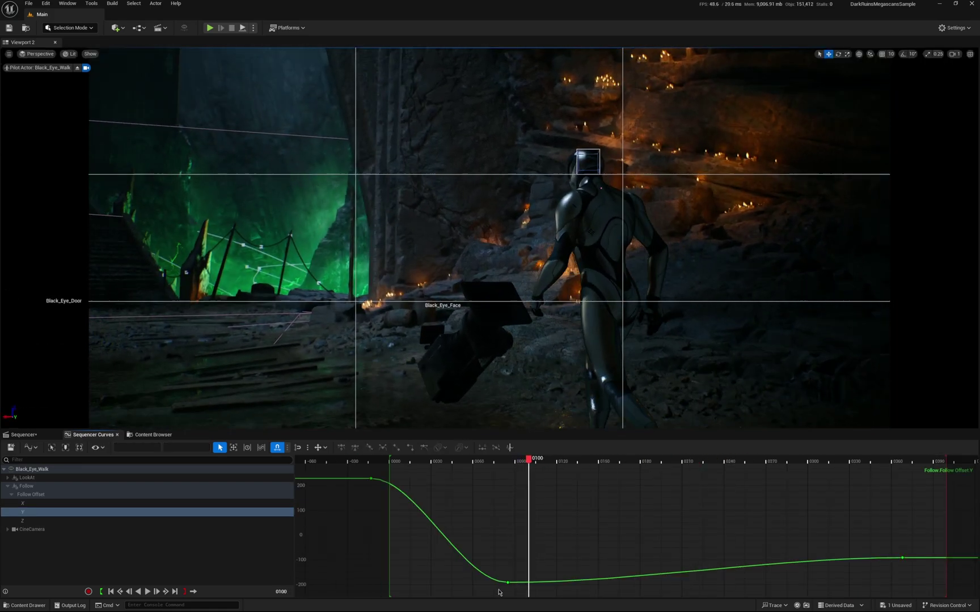
pyautogui.moveTo(508, 586)
pyautogui.mouseDown()
pyautogui.moveTo(510, 546)
pyautogui.moveTo(504, 590)
pyautogui.mouseUp()
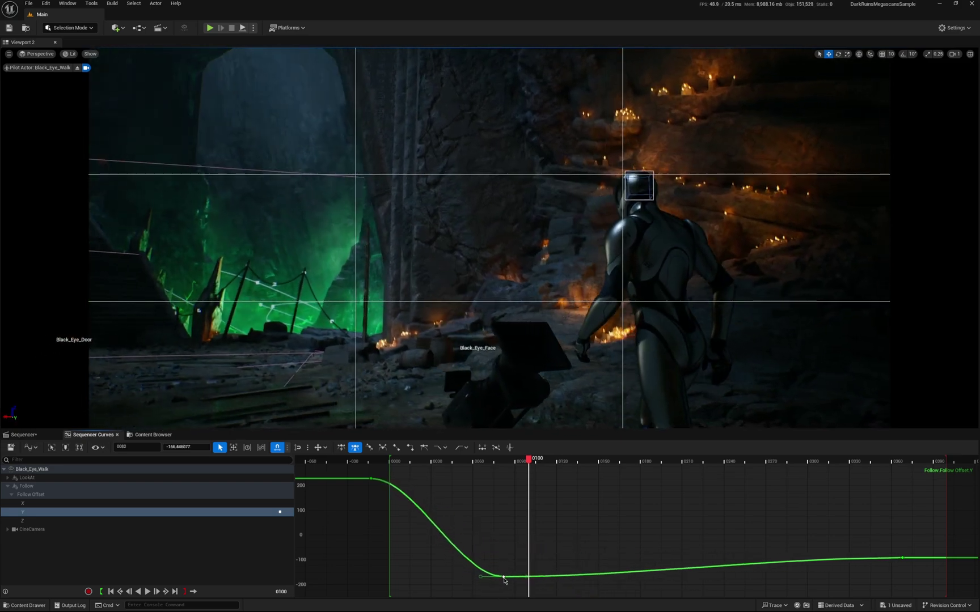
pyautogui.moveTo(413, 462); pyautogui.dragTo(385, 464)
pyautogui.press('space')
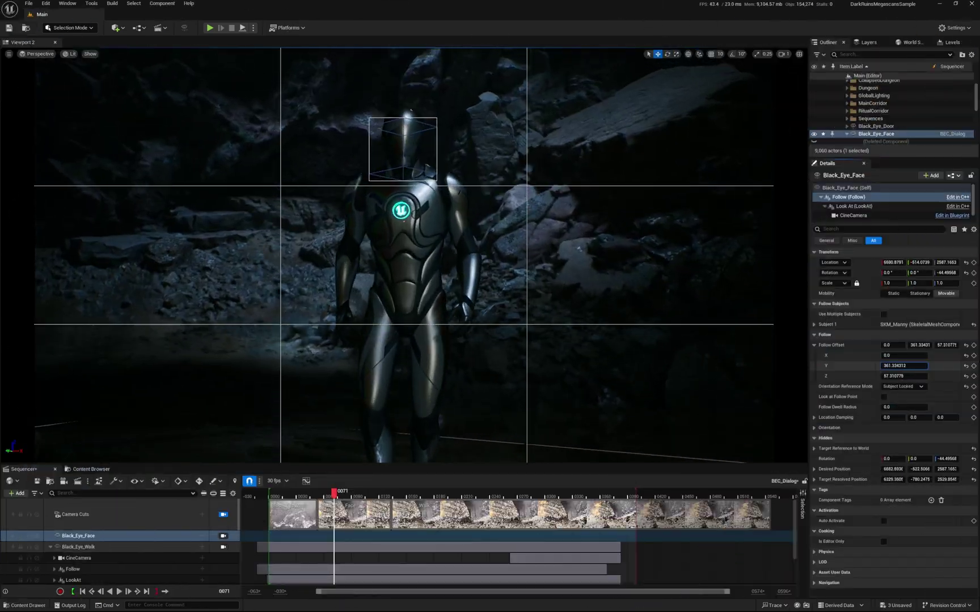
# Reduce Black_Eye_Face's Follow Offset Y to about 132 for a head-and-chest close-up.
pyautogui.moveTo(904, 366); pyautogui.dragTo(975, 365)
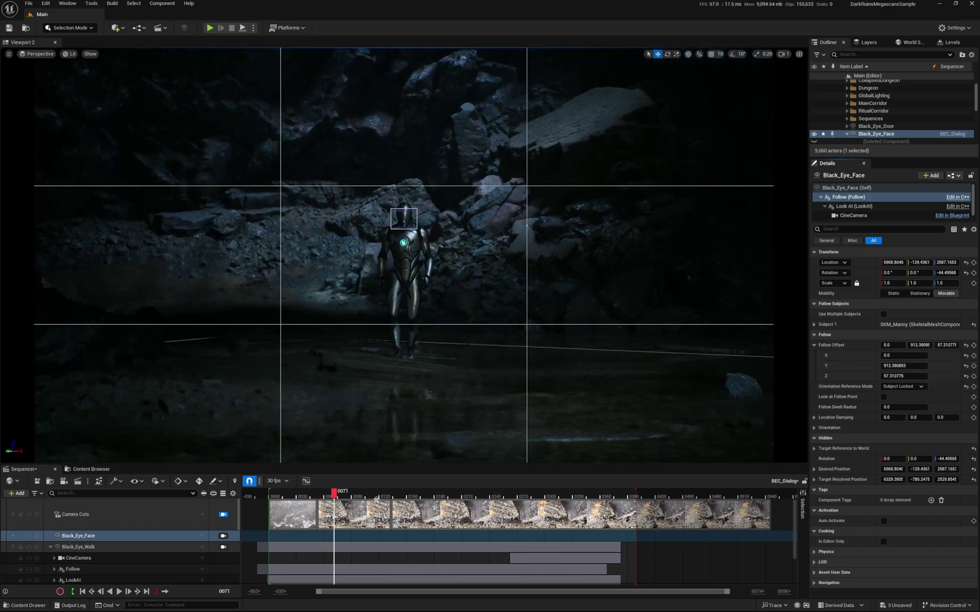
pyautogui.press('space')
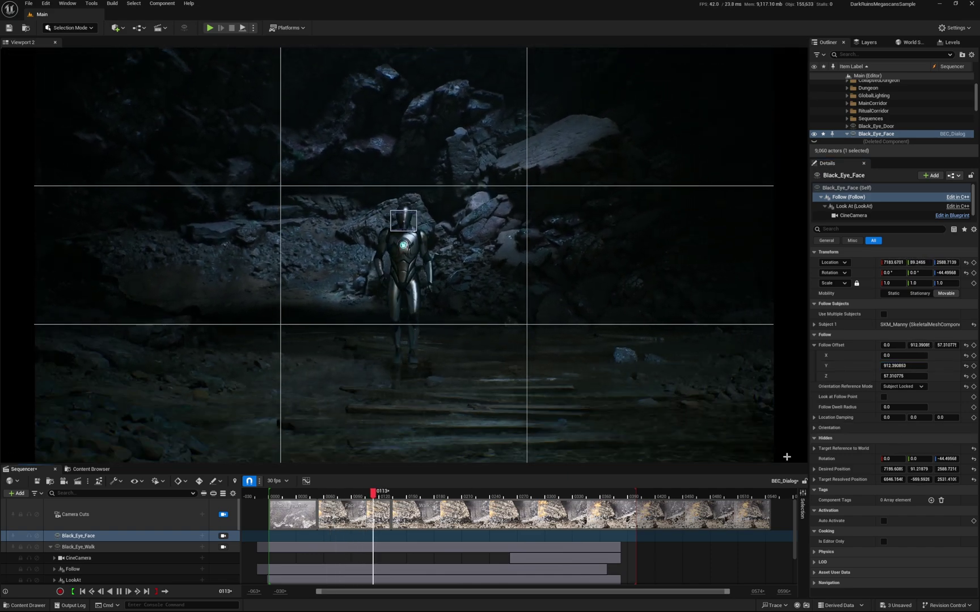
pyautogui.moveTo(385, 499); pyautogui.dragTo(367, 498)
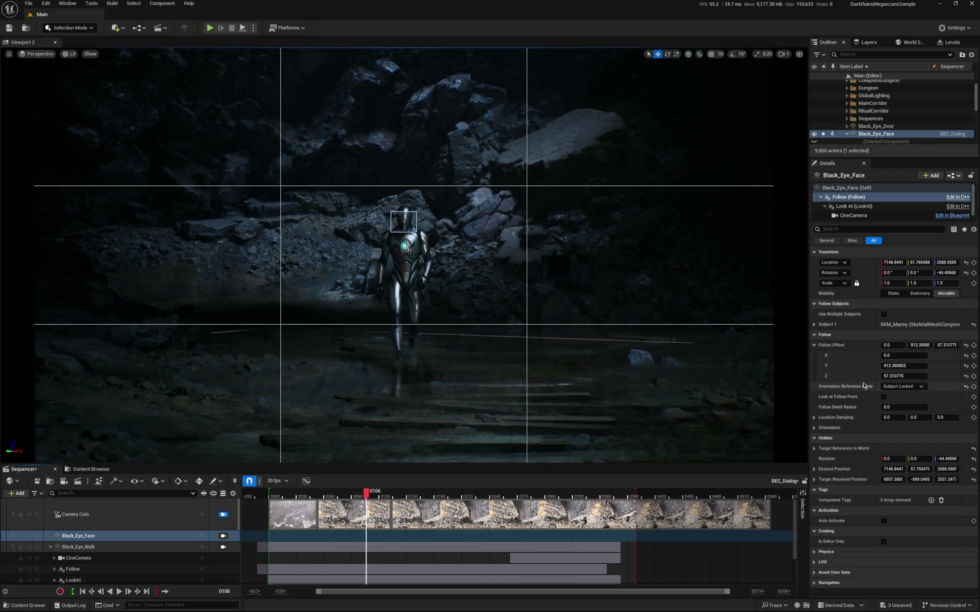
pyautogui.moveTo(903, 365); pyautogui.dragTo(837, 366)
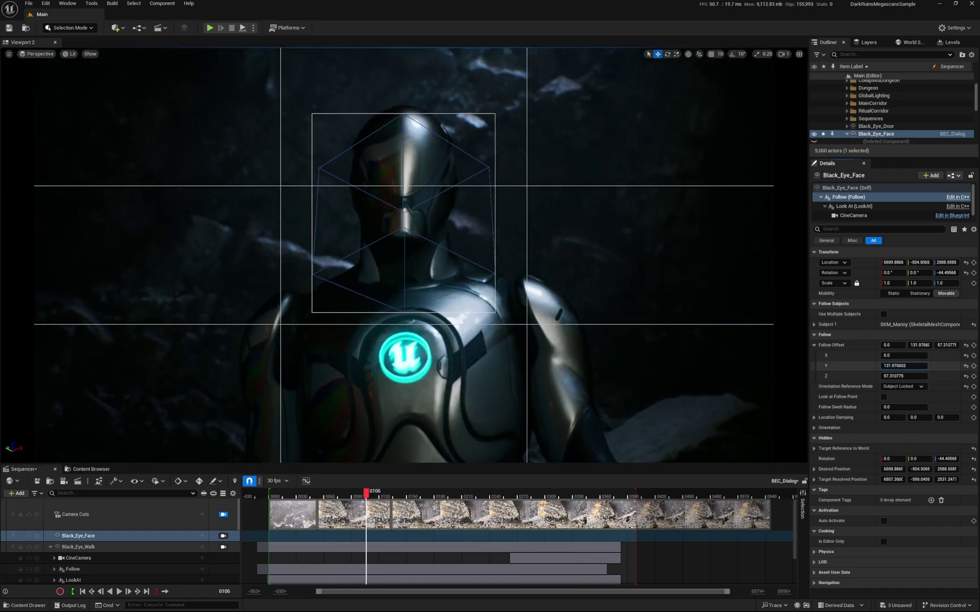
# Set the LookAt Subject Screen Position Y to about 0.554 and play back from around frame 58.
pyautogui.click(848, 207)
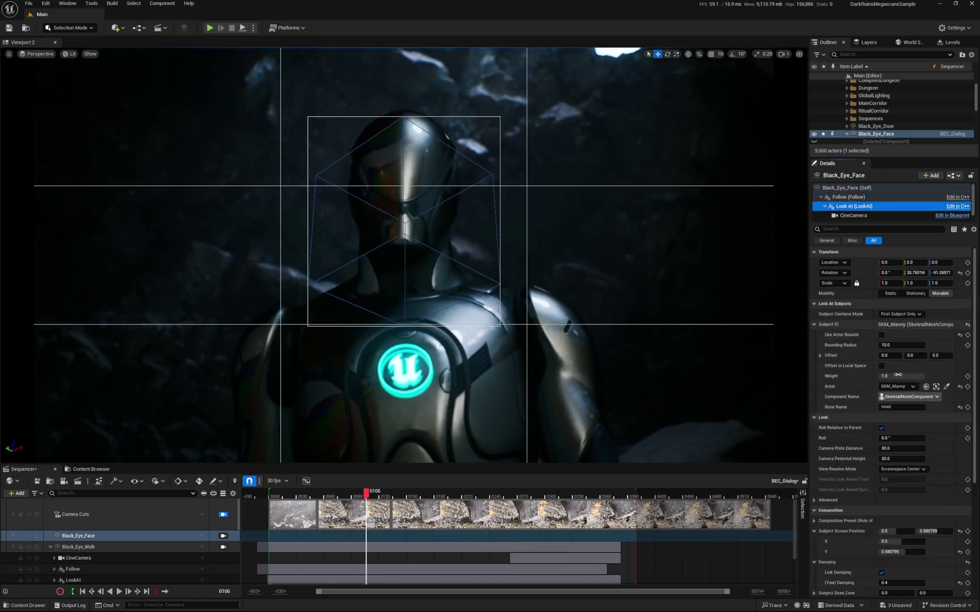
pyautogui.moveTo(905, 552)
pyautogui.mouseDown()
pyautogui.moveTo(893, 551)
pyautogui.moveTo(901, 552)
pyautogui.mouseUp()
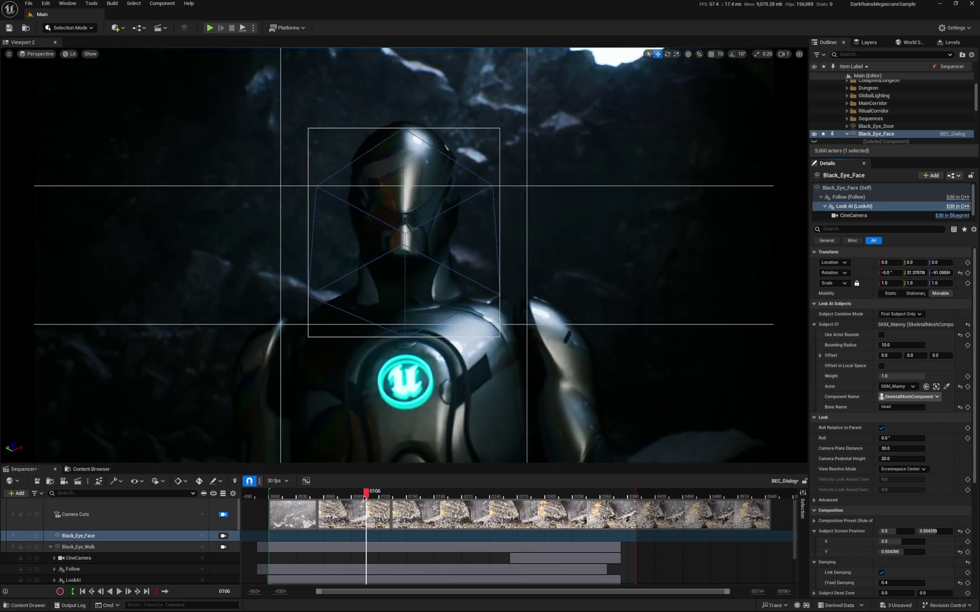
pyautogui.moveTo(366, 497); pyautogui.dragTo(324, 498)
pyautogui.press('space')
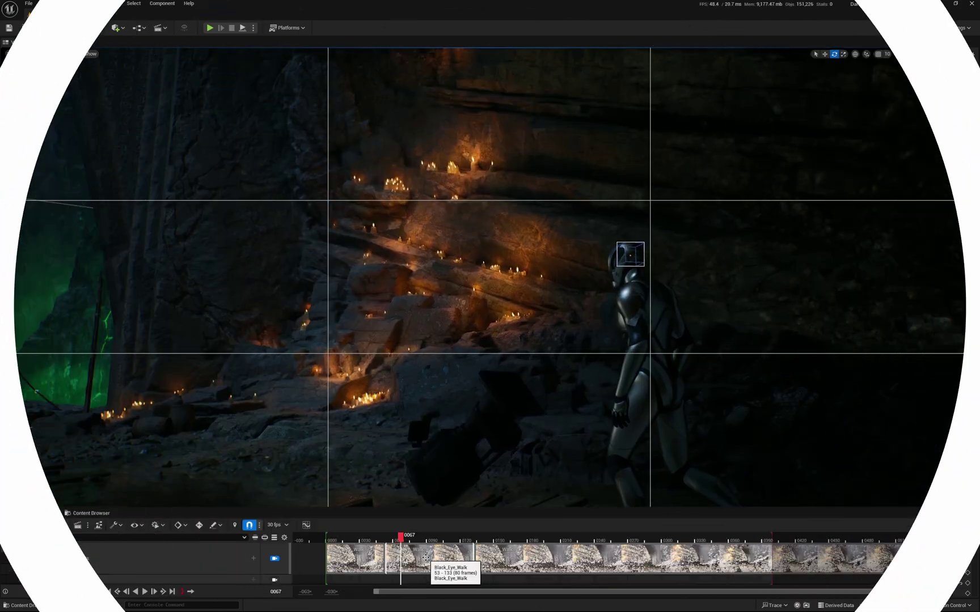
# Assign the Black_Eye_Face camera to the camera cut section and play the sequence from the start.
pyautogui.rightClick(425, 558)
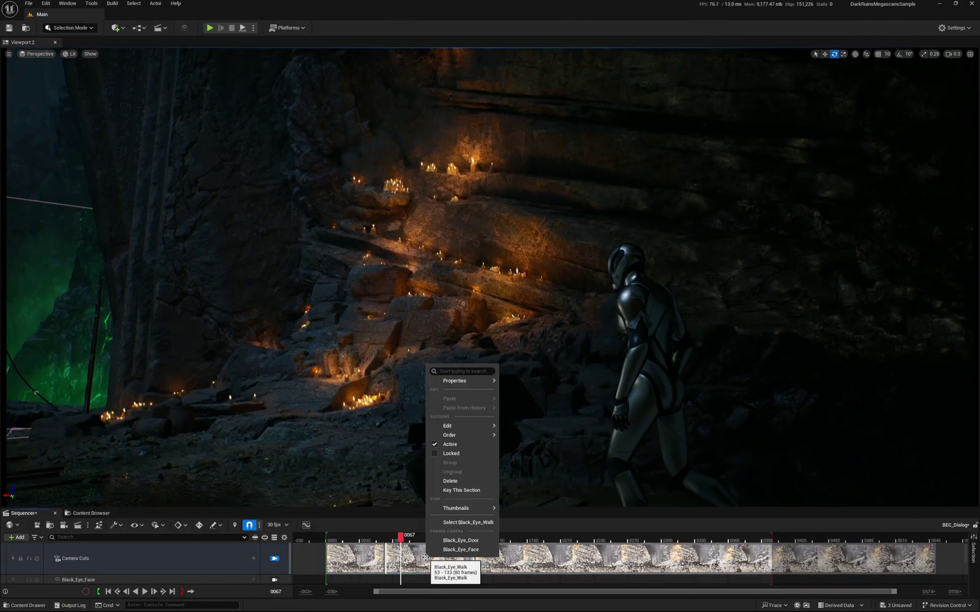
pyautogui.click(461, 549)
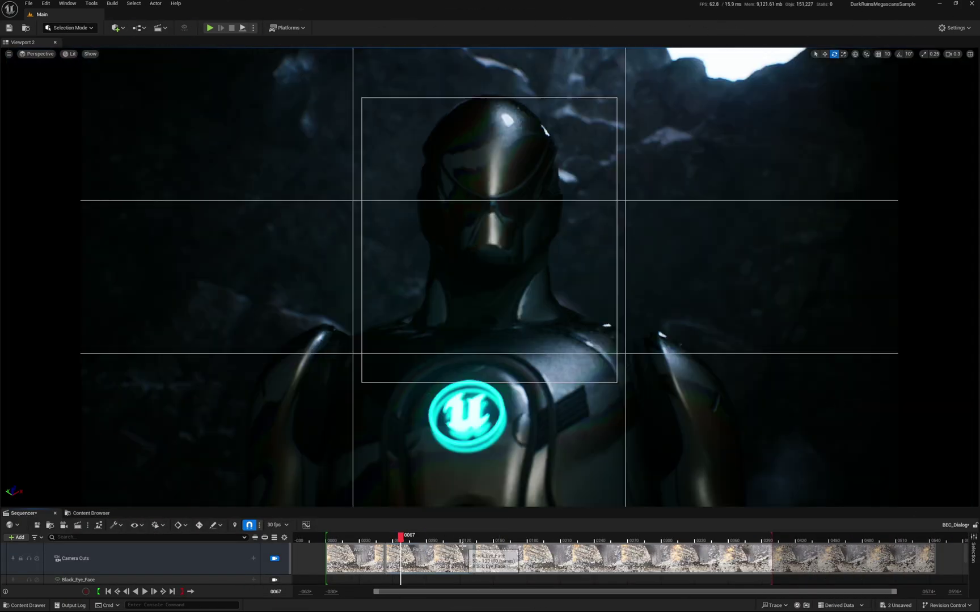
pyautogui.moveTo(406, 543); pyautogui.dragTo(331, 541)
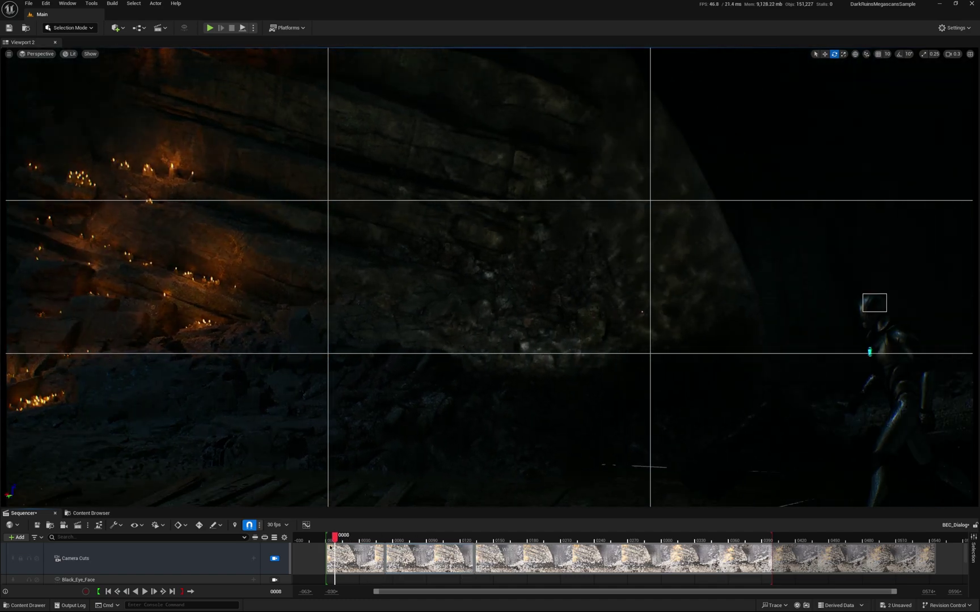
pyautogui.press('space')
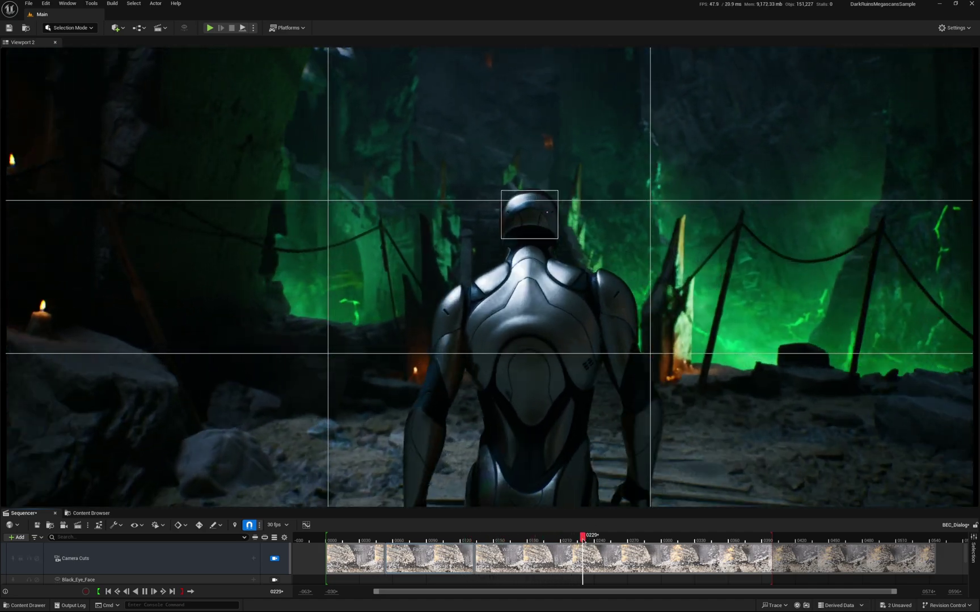
# Change the camera assigned to the first camera cut and replay to check the cuts.
pyautogui.click(356, 538)
pyautogui.rightClick(344, 560)
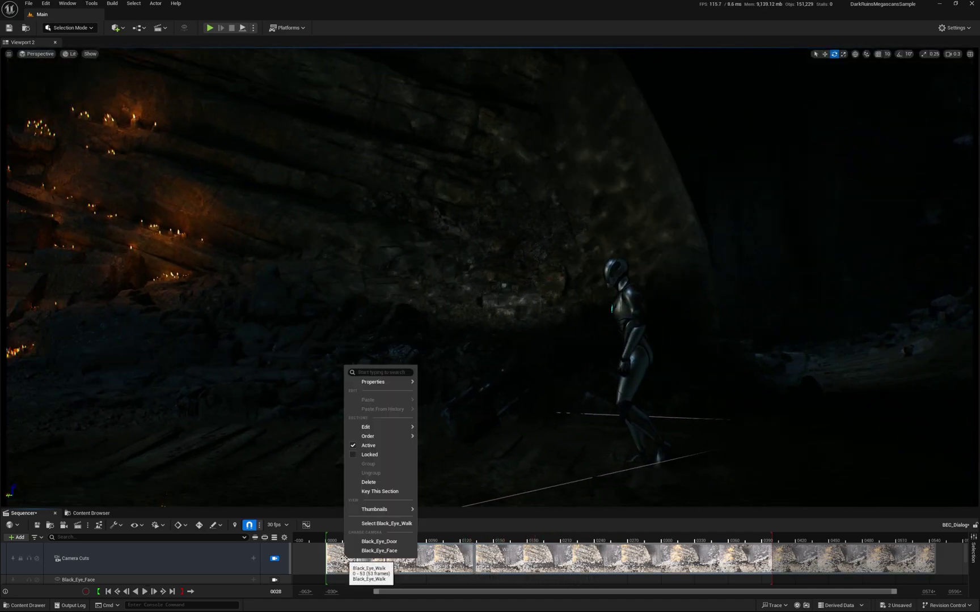
pyautogui.click(368, 539)
pyautogui.rightClick(422, 563)
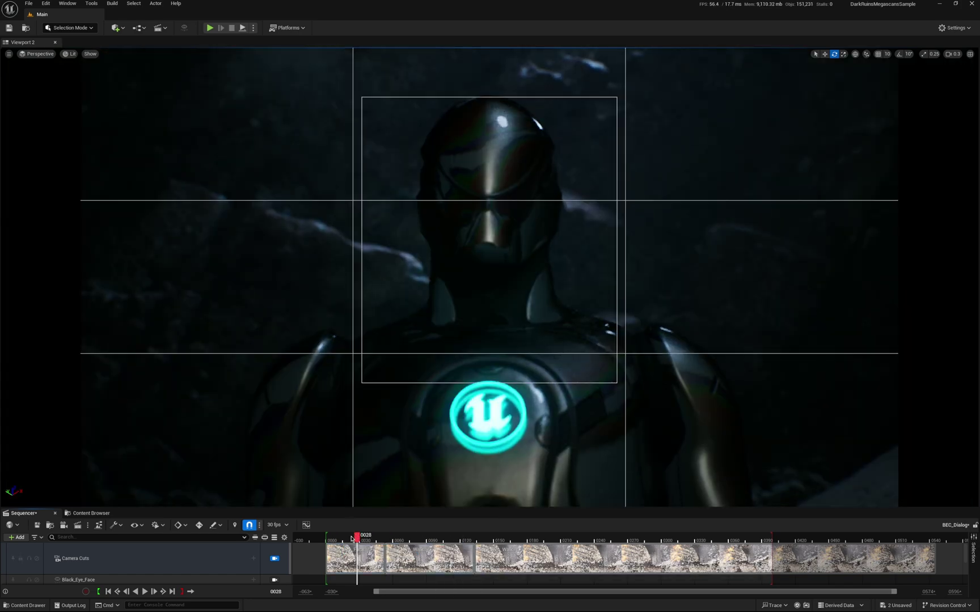
pyautogui.press('space')
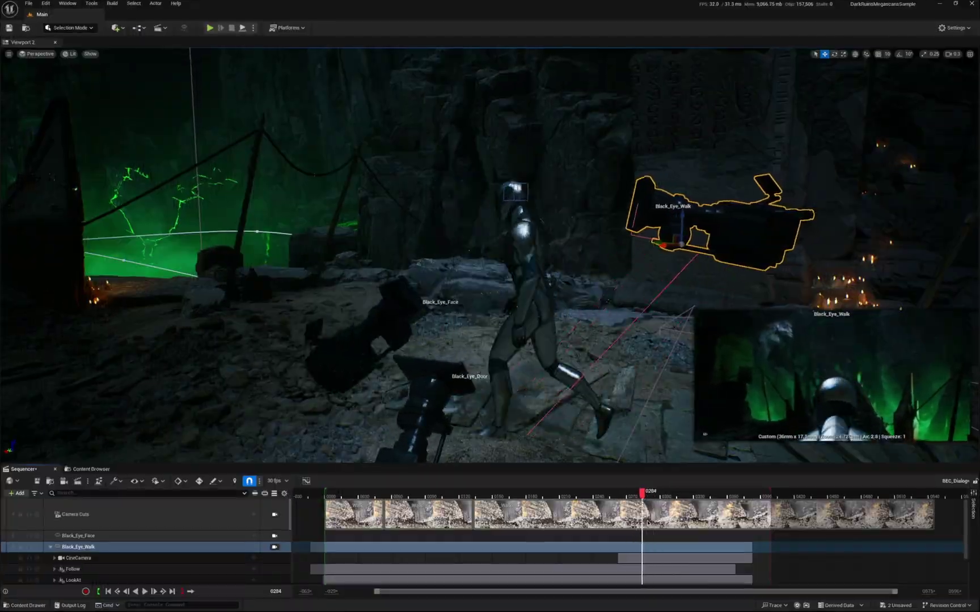
# Scrub back to frame 272 to inspect the Black_Eye_Walk camera in the viewport.
pyautogui.moveTo(648, 523); pyautogui.dragTo(629, 522)
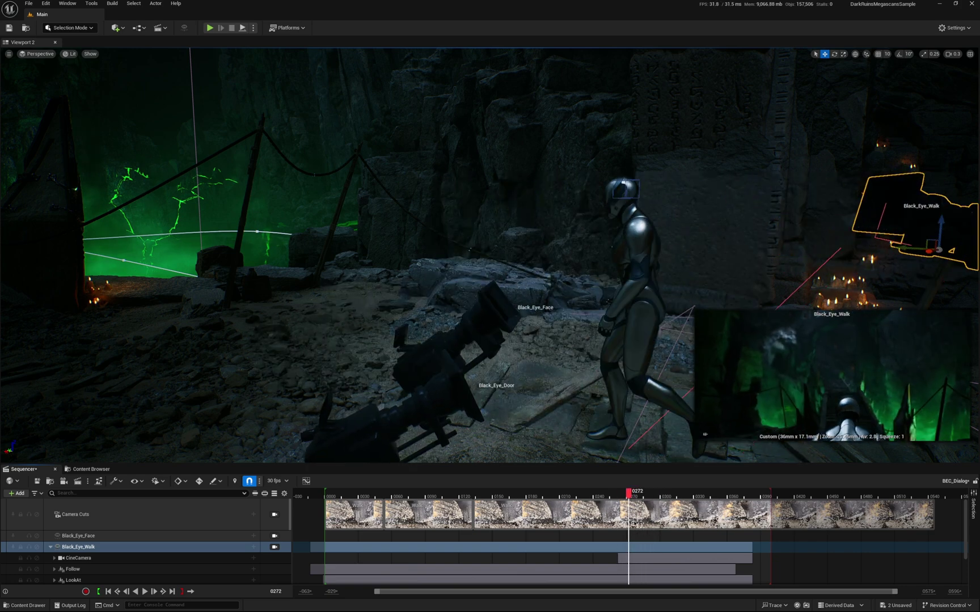